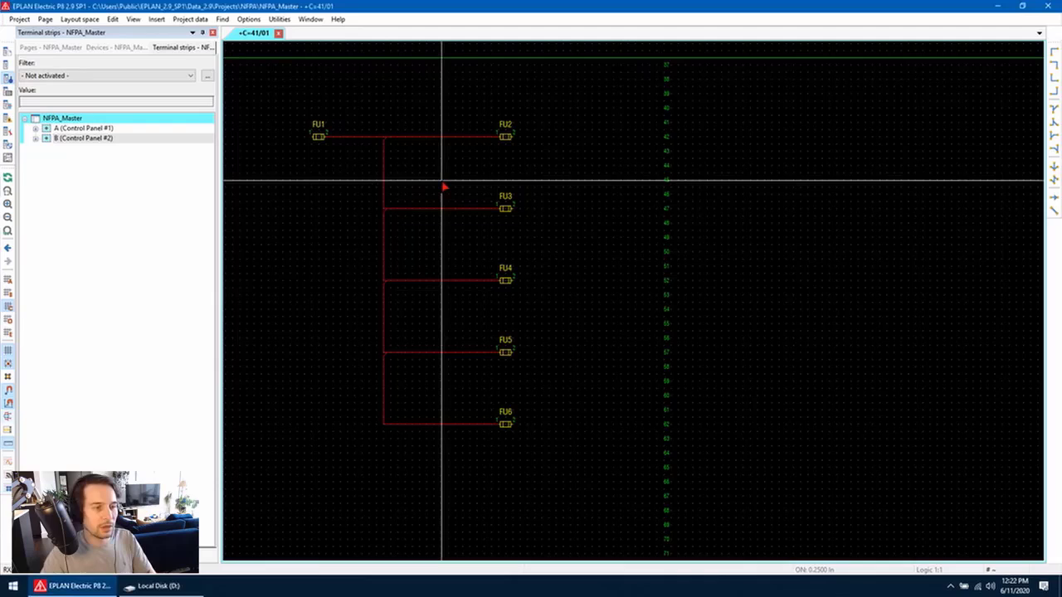
Insert saddle-jumper terminals with two connection points (symbol X) on the five lines feeding FU2 to FU6.
left_click(160, 22)
left_click(178, 32)
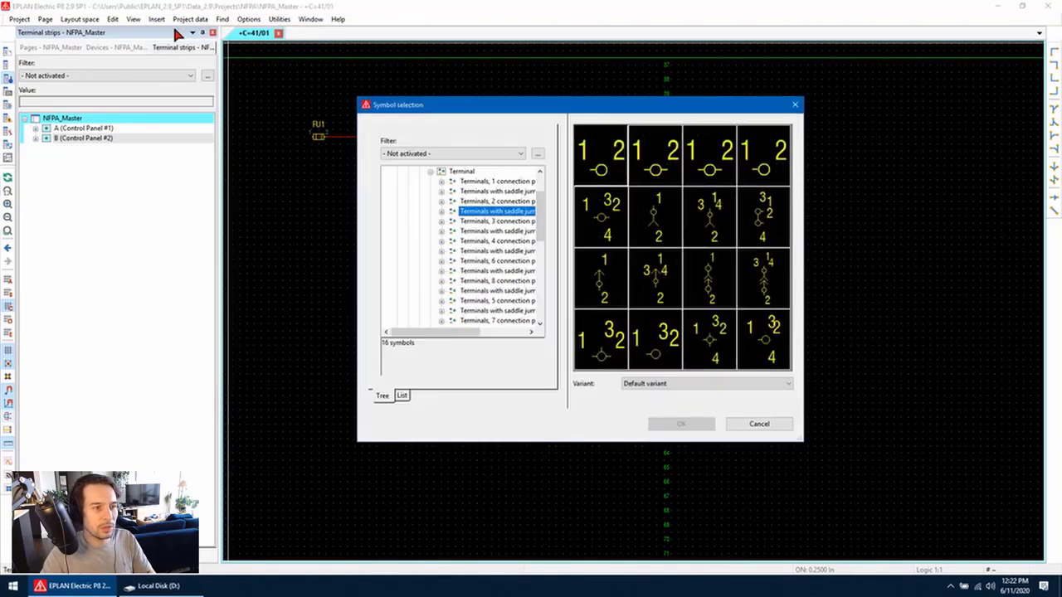
left_click(597, 154)
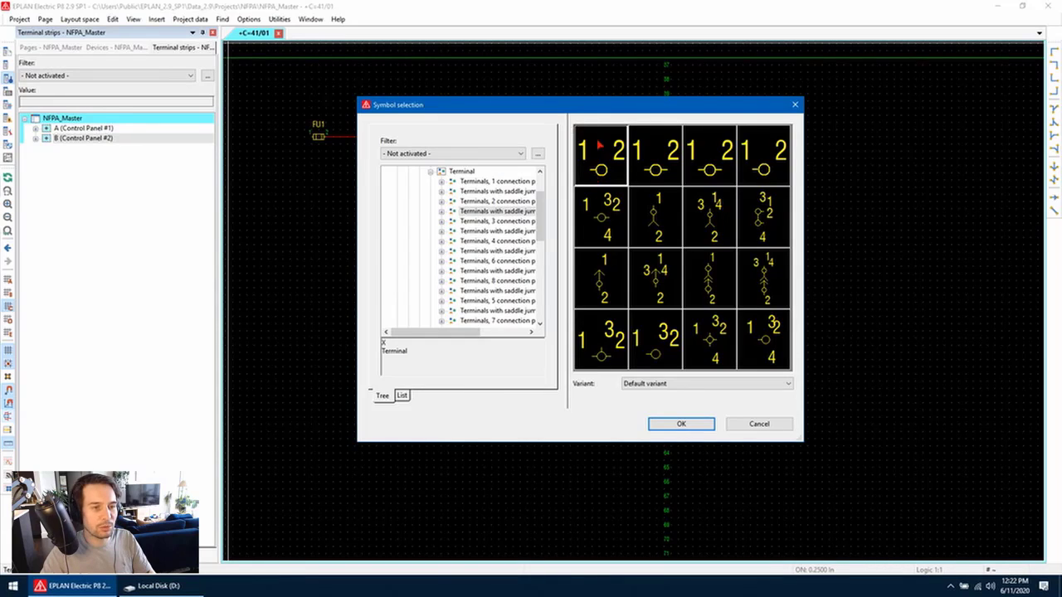
left_click(676, 422)
left_click_drag(441, 136, 440, 427)
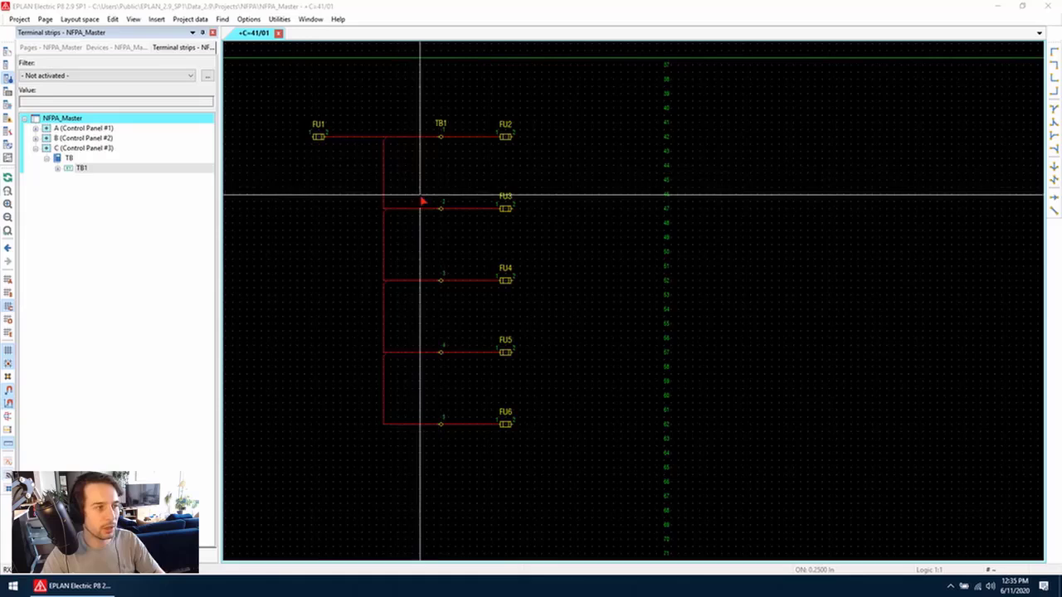
Inspect the internal saddle jumpers of terminal strip TB1 under C (Control Panel #3) in the terminal strip editor.
left_click(105, 171)
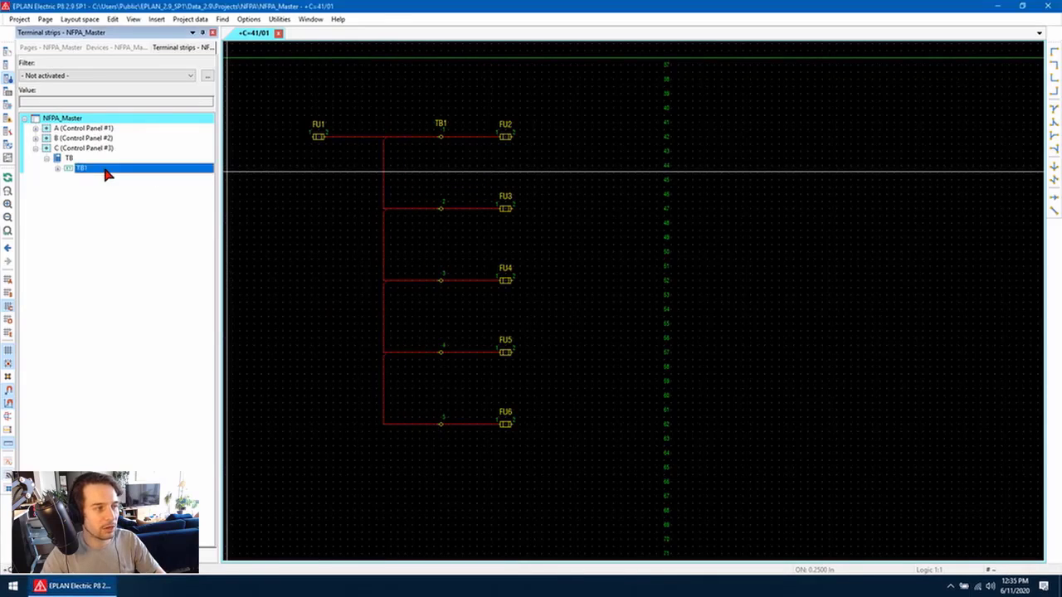
right_click(105, 171)
left_click(170, 287)
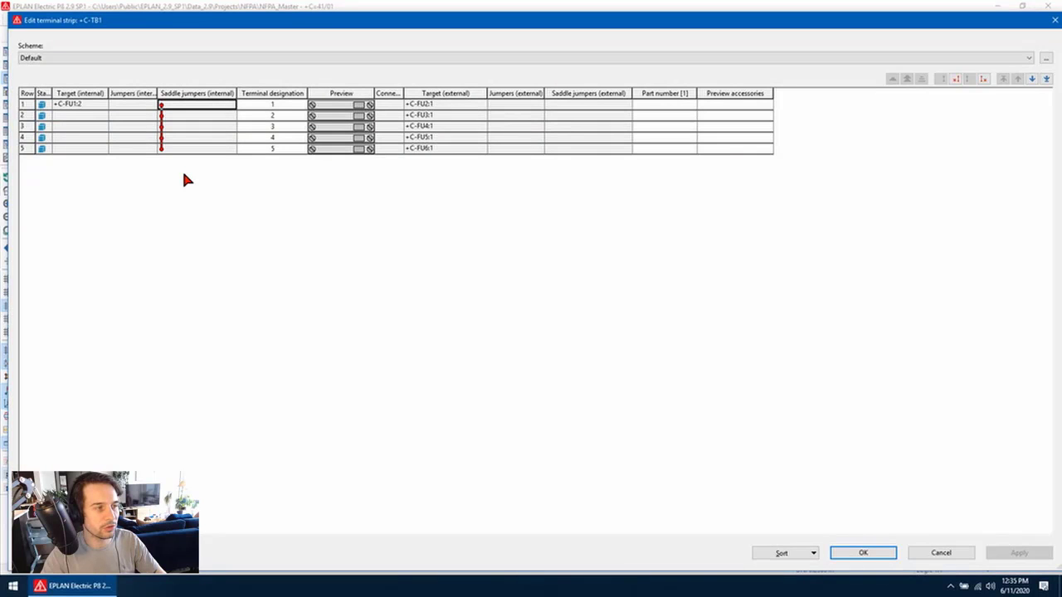
left_click(867, 553)
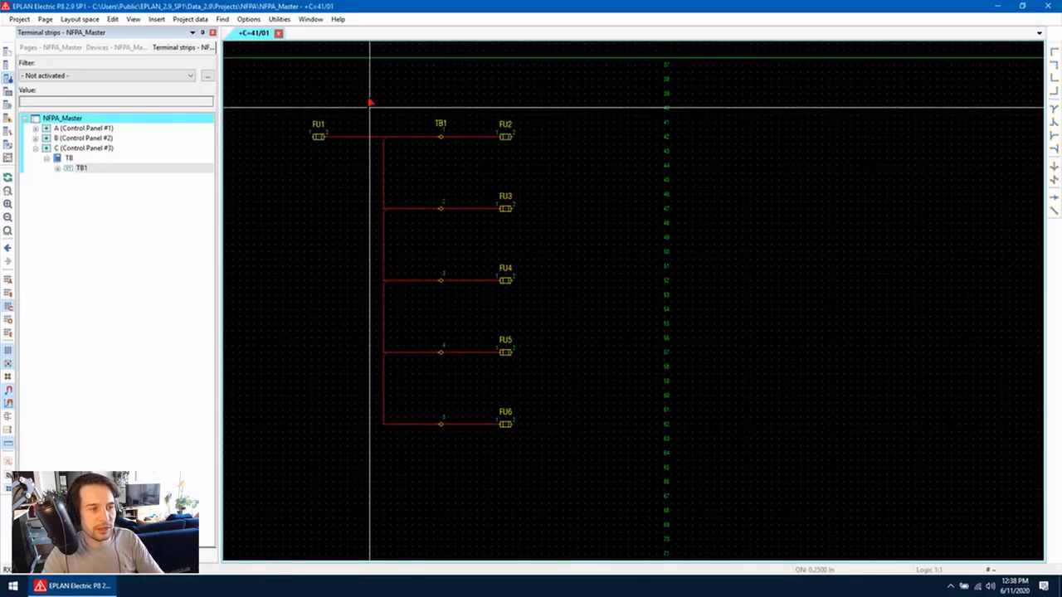
Delete the vertical column of junctions between FU1 and the five terminals.
left_click_drag(365, 84, 403, 477)
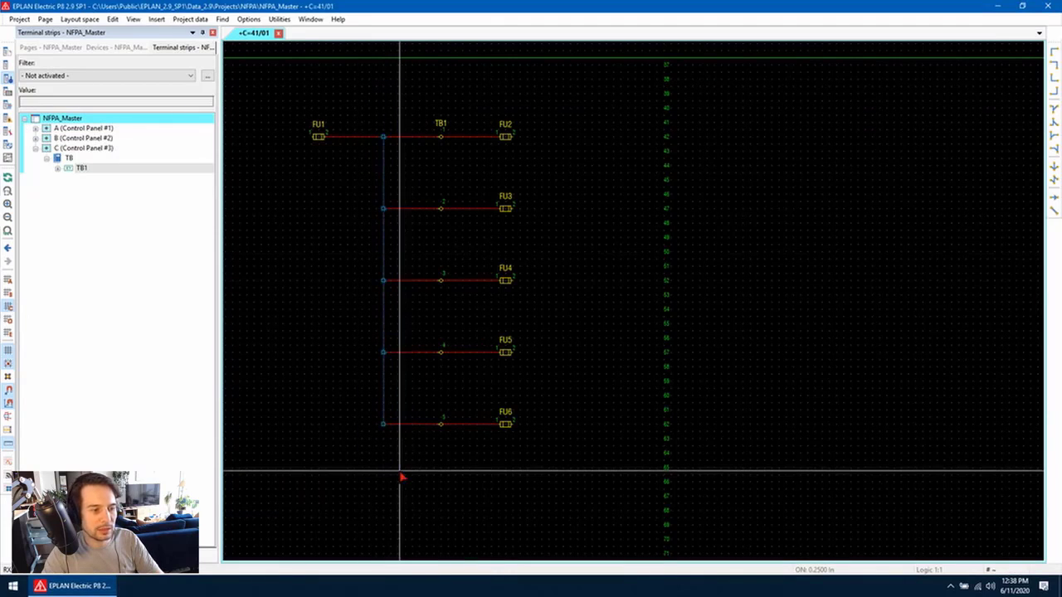
key("Delete")
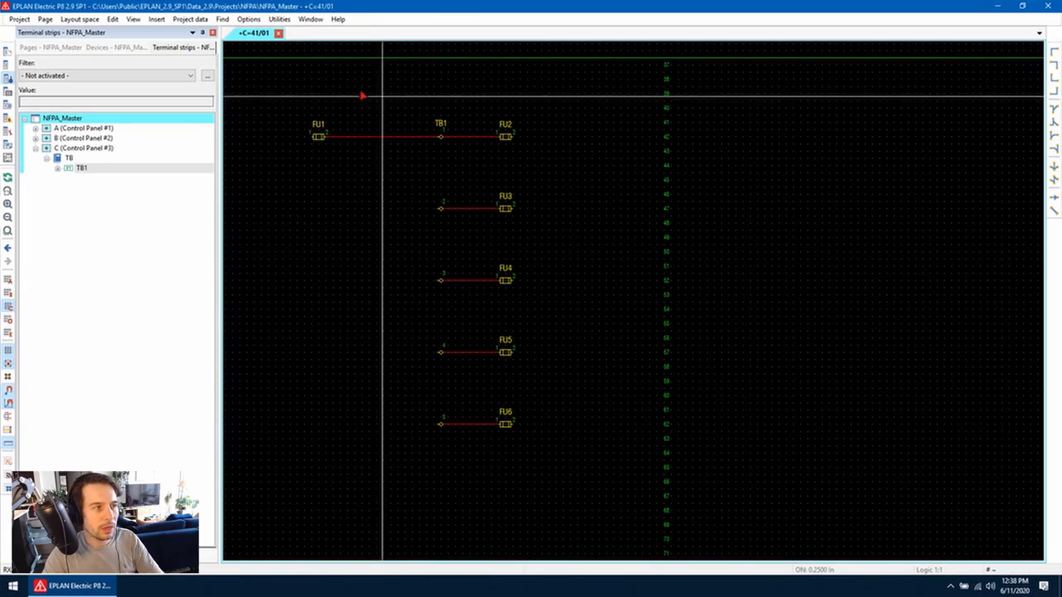
Run signal tracking on the connection between FU1 and the first TB1 terminal, and switch tracking off again.
left_click(133, 19)
left_click(187, 192)
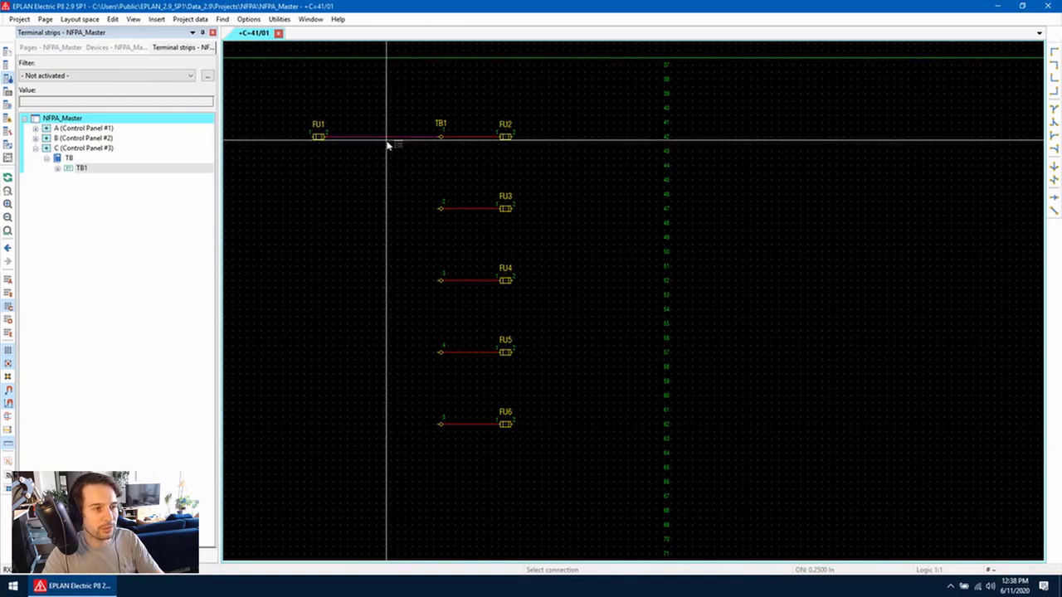
left_click(364, 152)
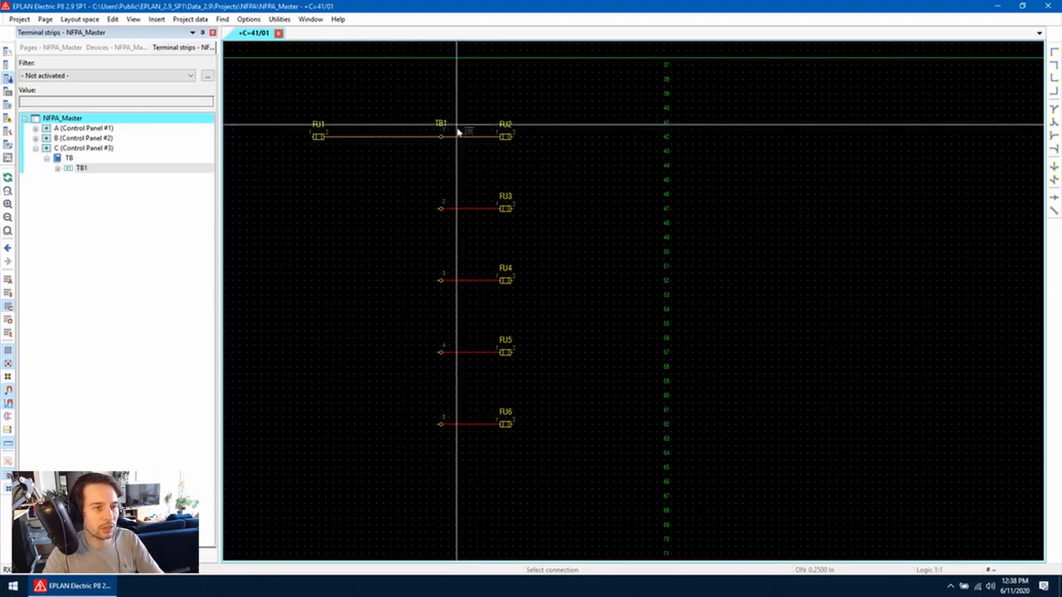
left_click(135, 18)
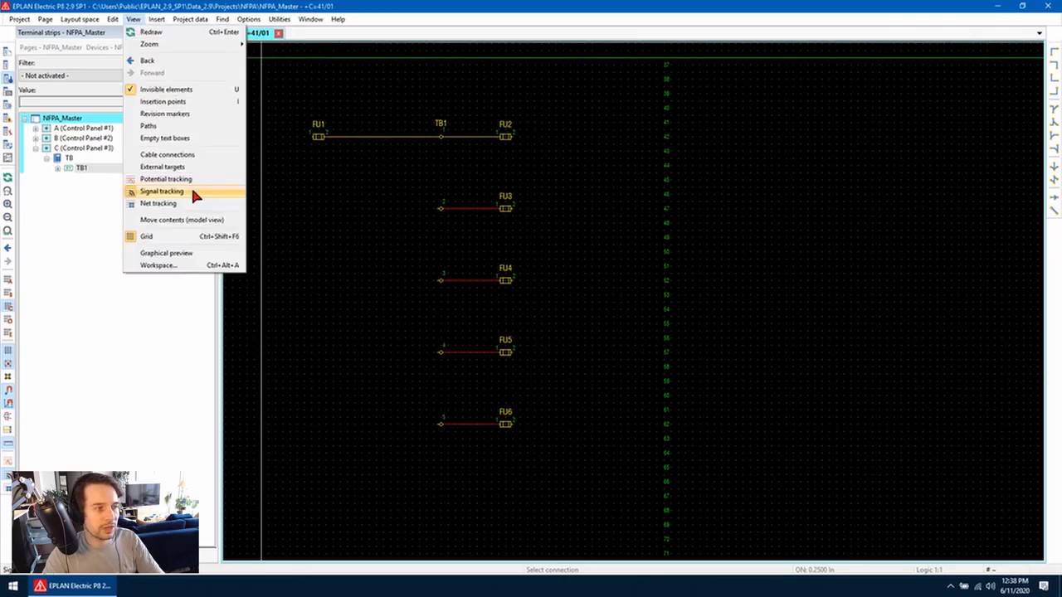
left_click(166, 191)
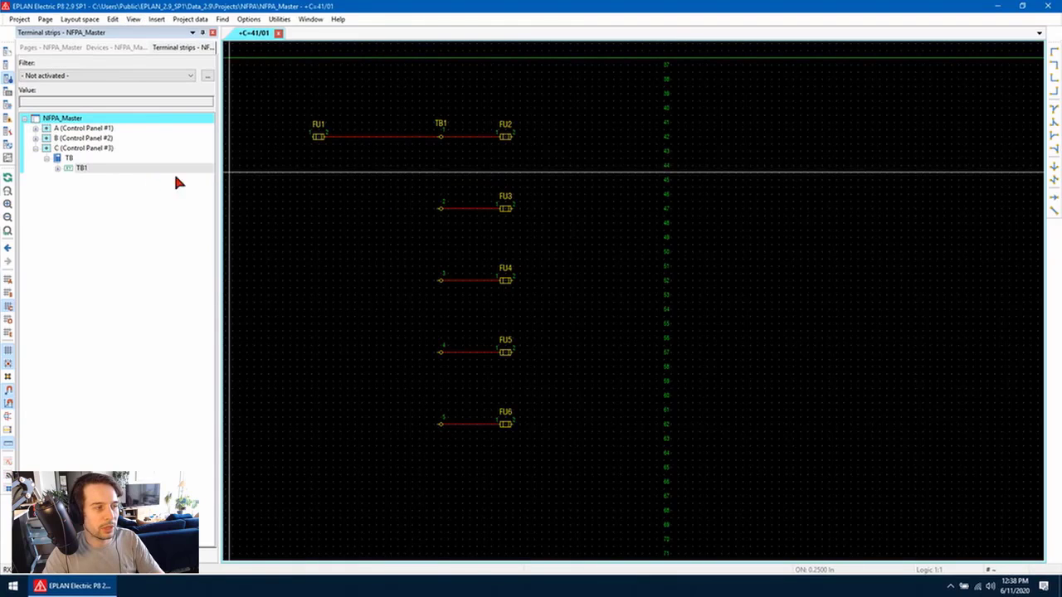
Add manual internal saddle jumpers across terminals 1 to 5 of strip TB1 and save the strip.
right_click(95, 169)
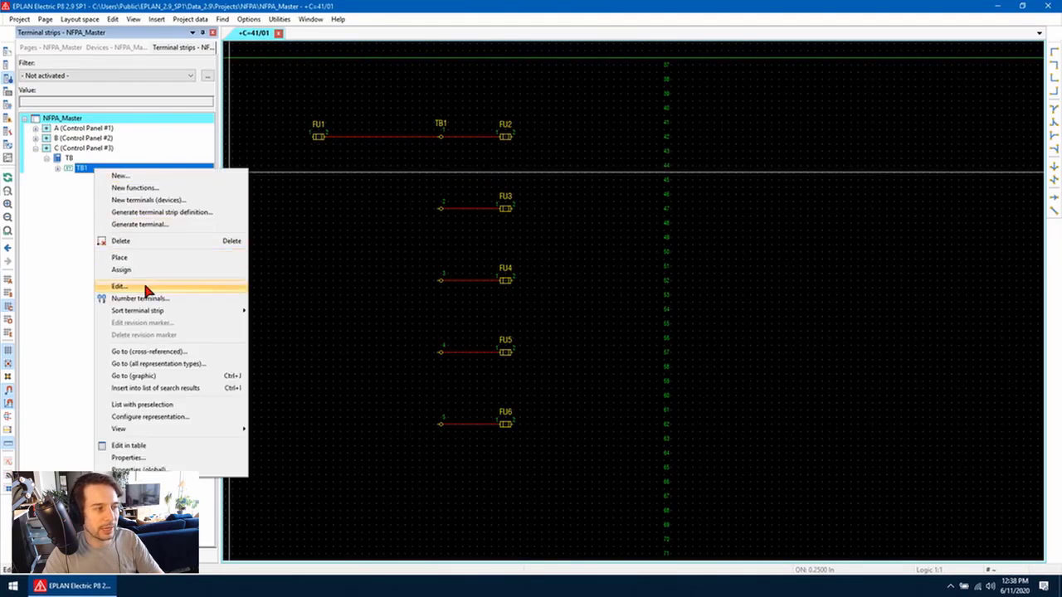
left_click(145, 287)
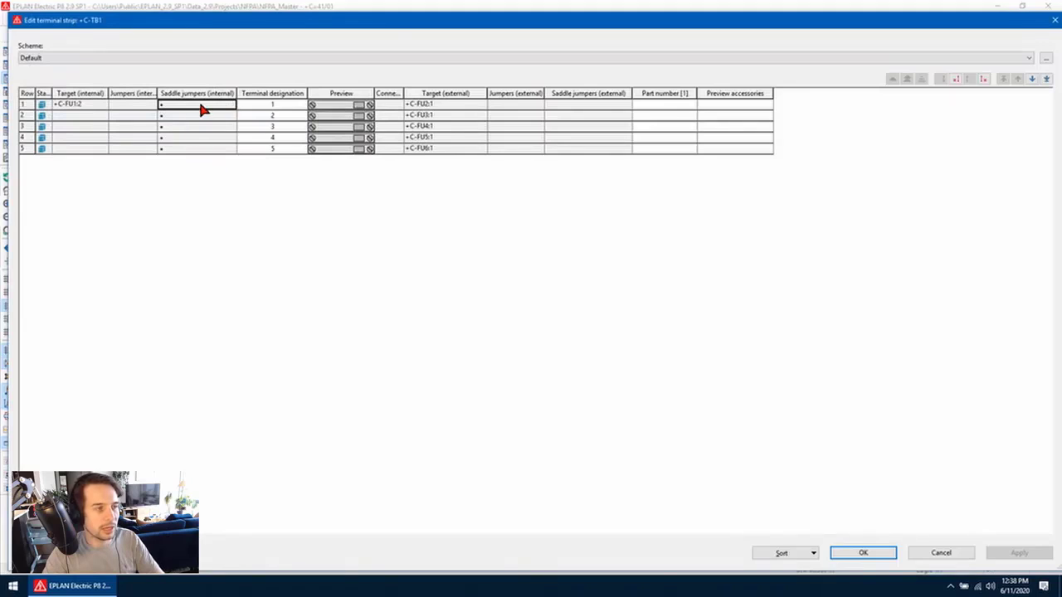
left_click_drag(202, 109, 203, 150)
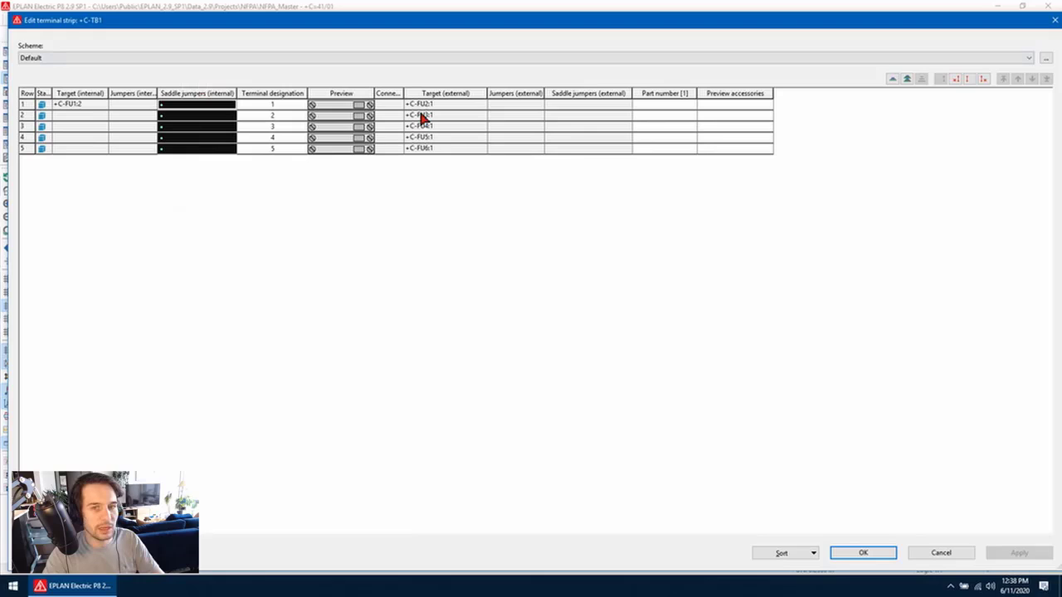
left_click(968, 78)
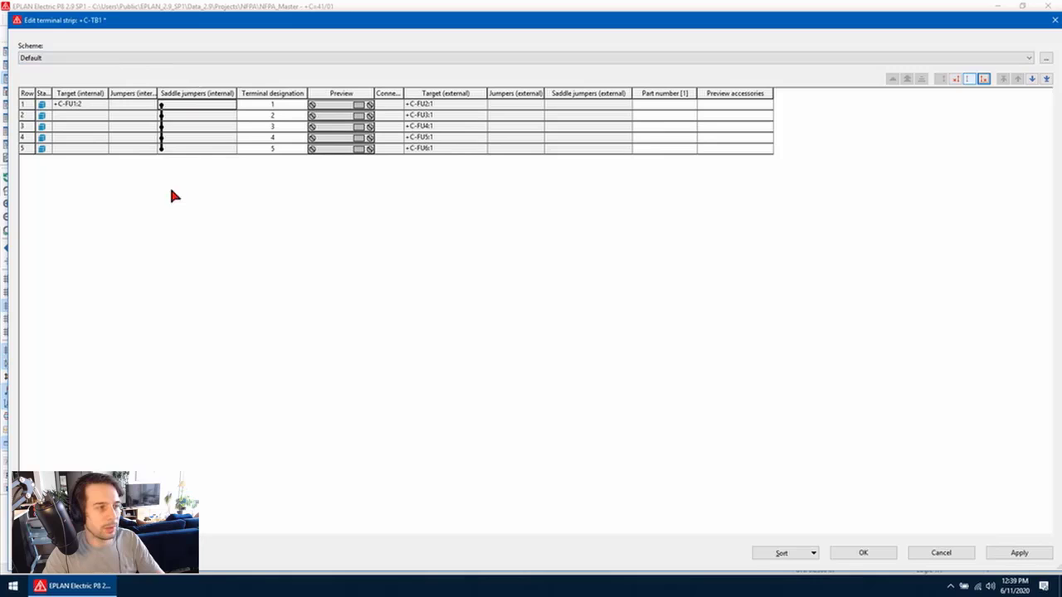
left_click(862, 558)
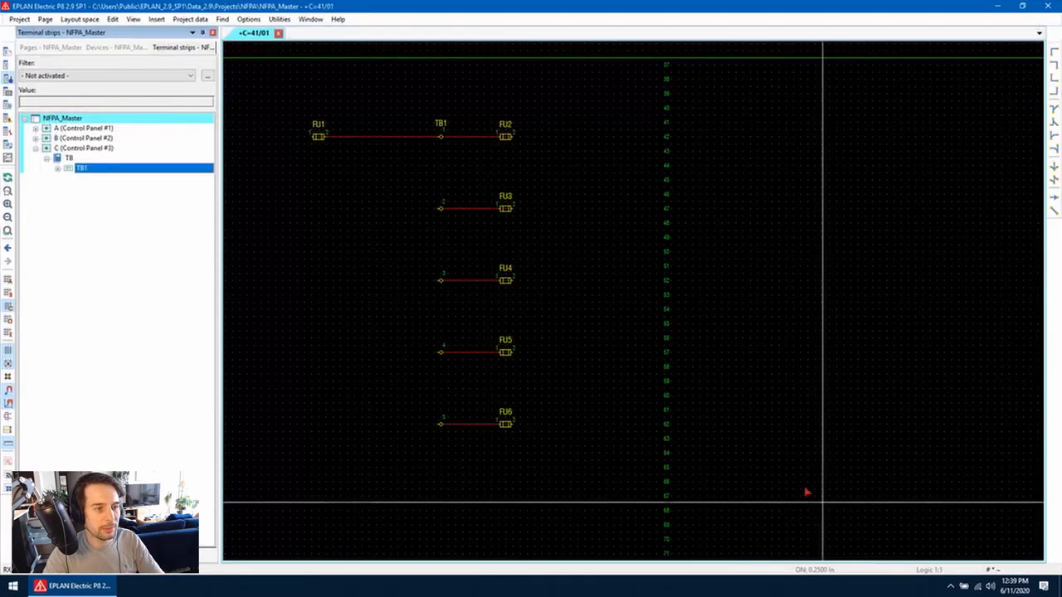
Track the signal from the FU1 connection through the manually jumpered terminals and turn signal tracking back off.
left_click(135, 20)
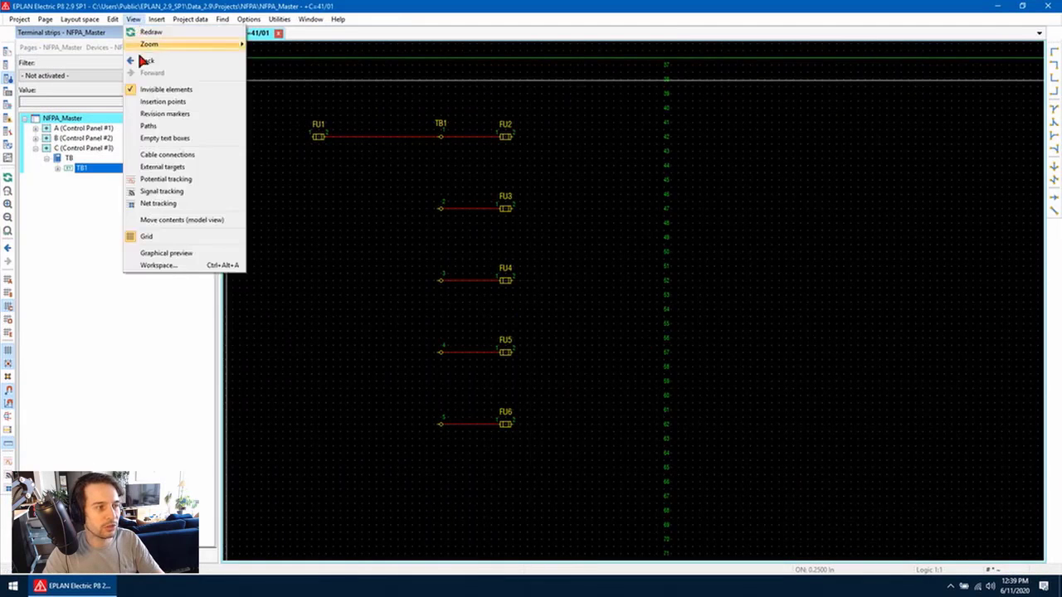
left_click(190, 195)
left_click(361, 138)
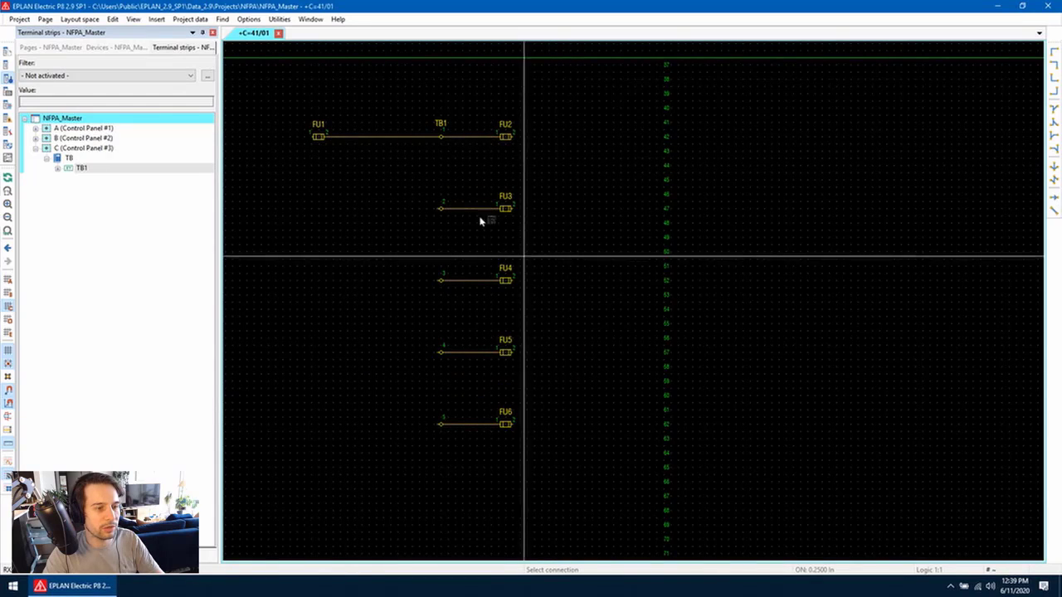
left_click(133, 19)
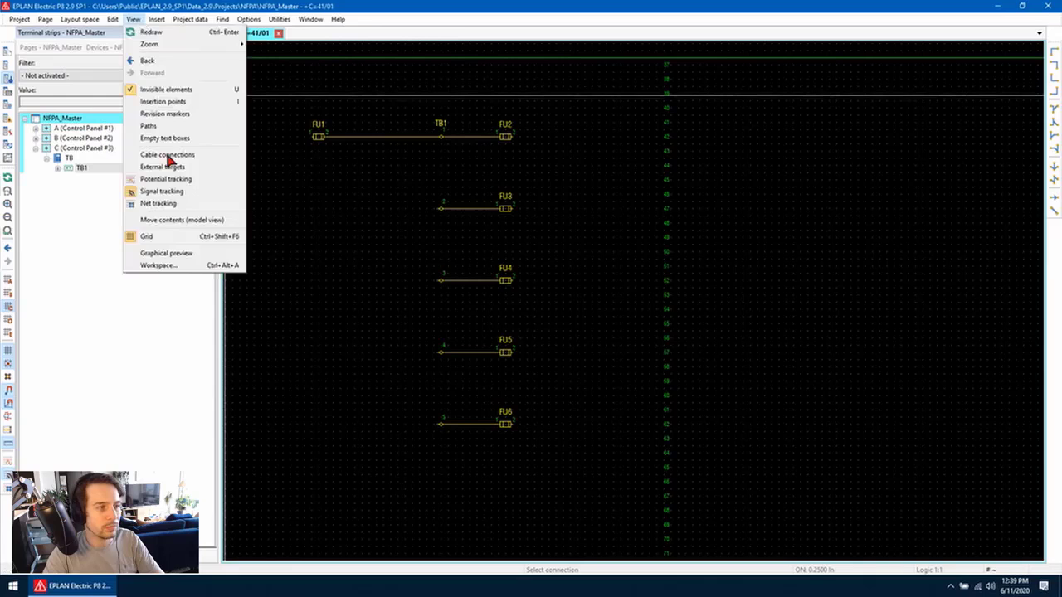
left_click(179, 192)
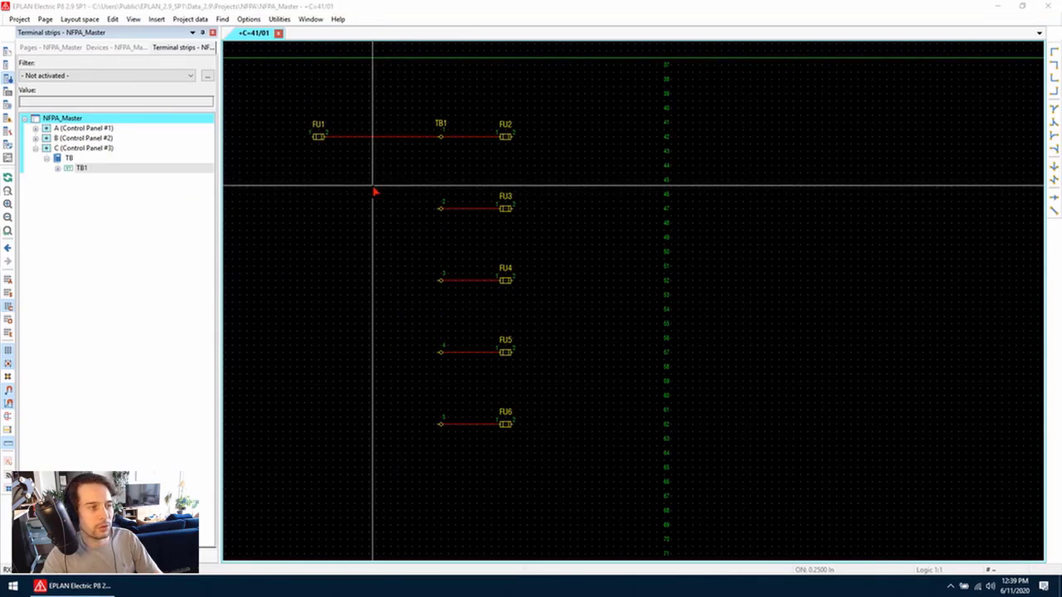
Remove the manual internal saddle jumpers from terminals 1 to 5 of strip TB1.
right_click(129, 170)
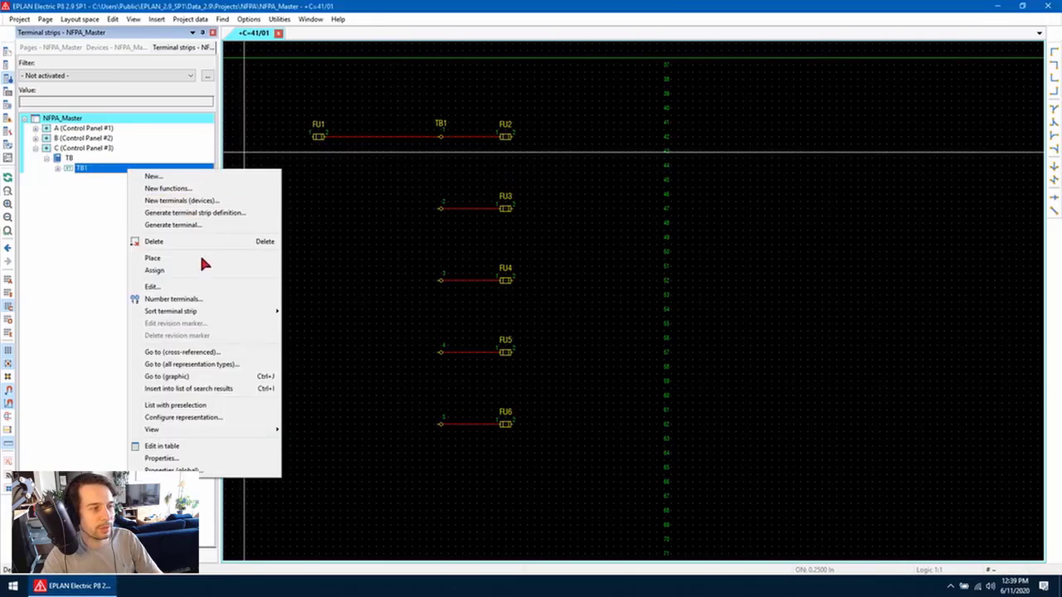
left_click(197, 286)
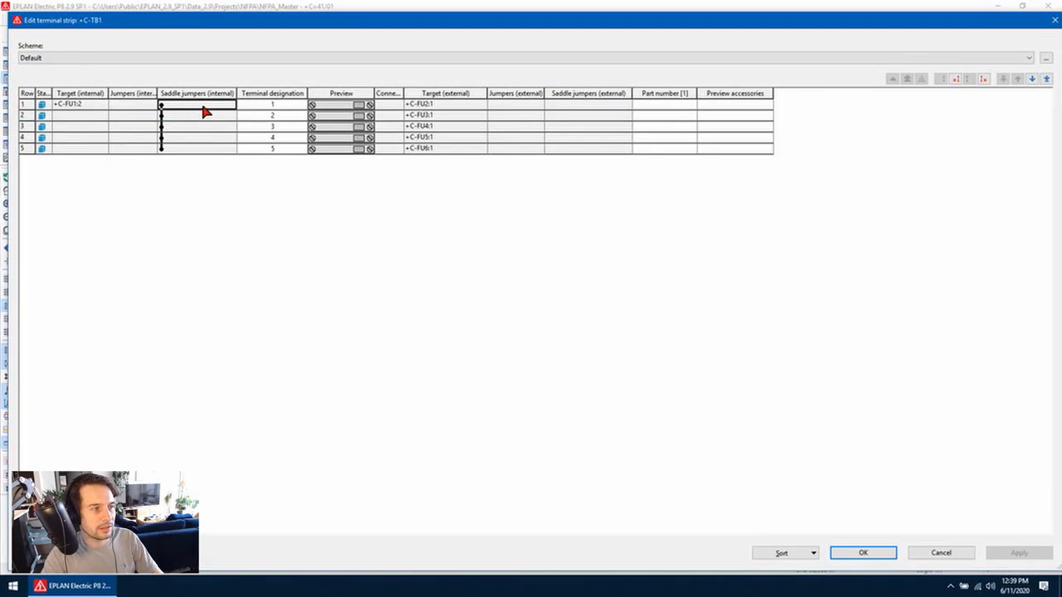
left_click_drag(205, 111, 208, 157)
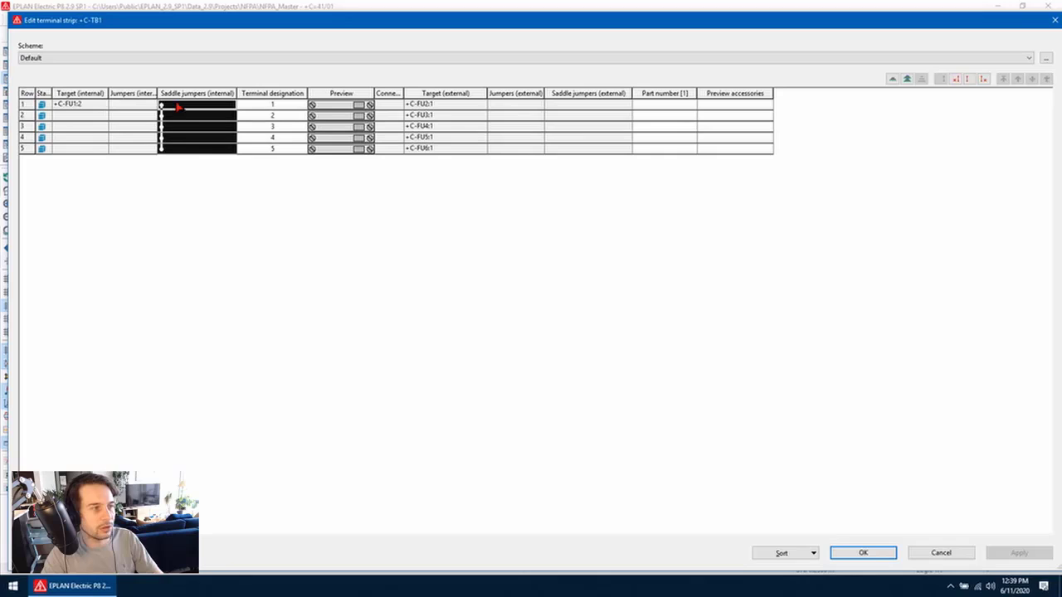
left_click(983, 78)
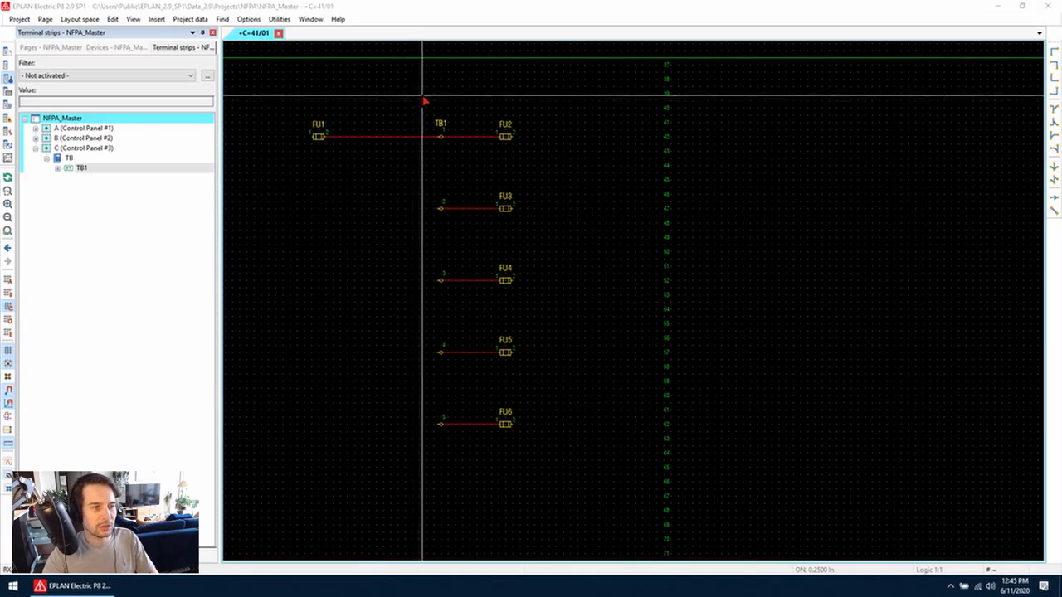
Open the properties of all five TB1 terminals together and review their connection point logic.
left_click_drag(423, 96, 473, 476)
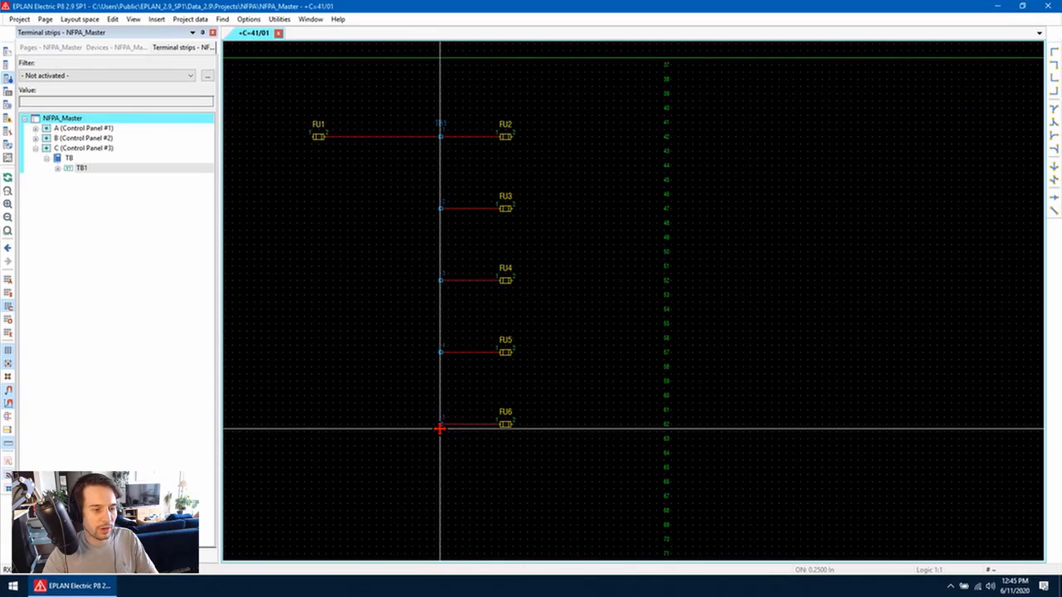
right_click(441, 428)
left_click(492, 419)
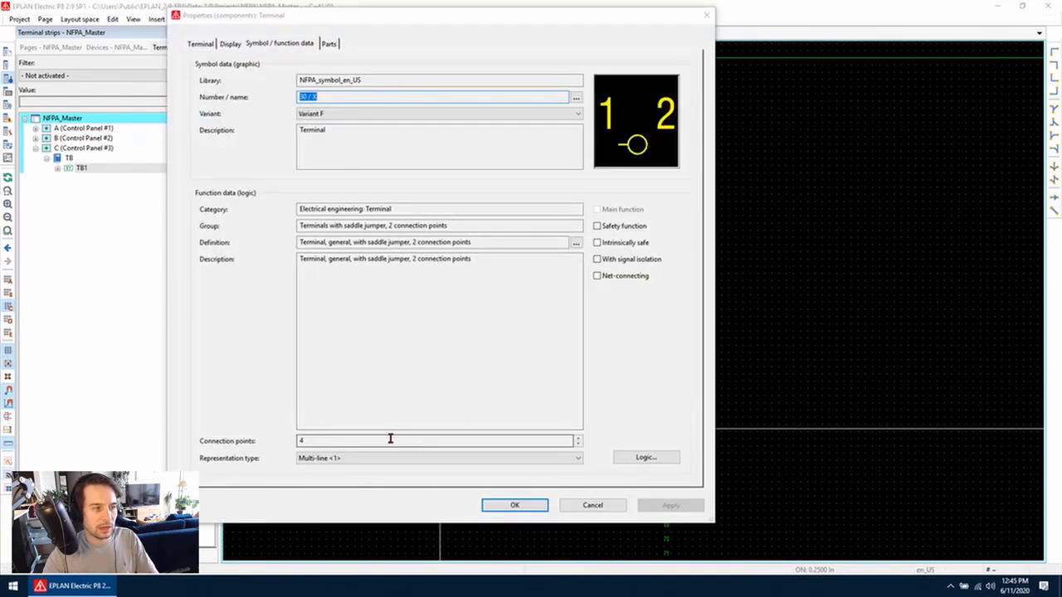
left_click(624, 457)
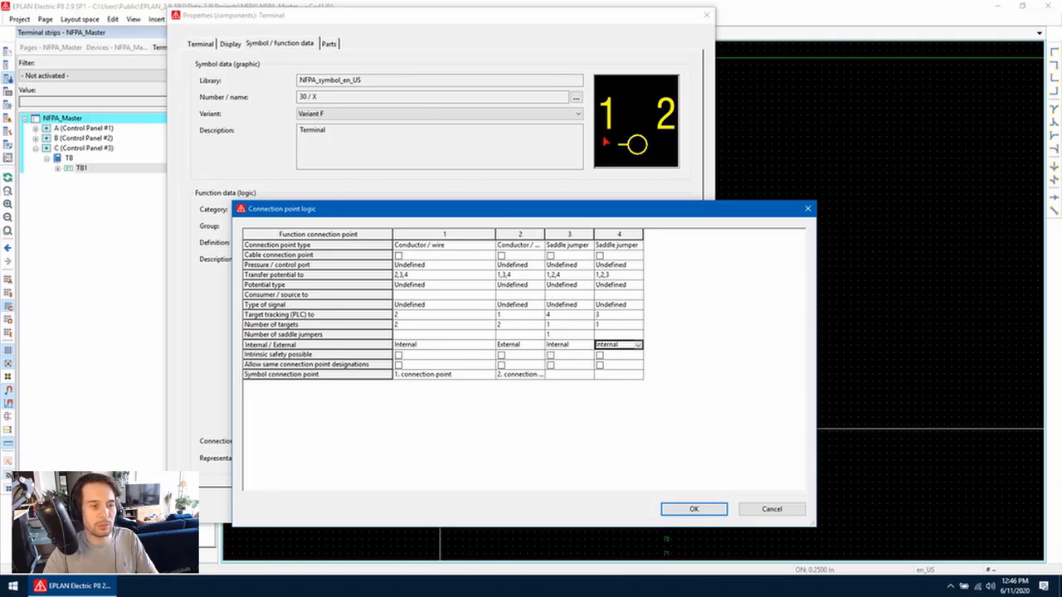
left_click(694, 508)
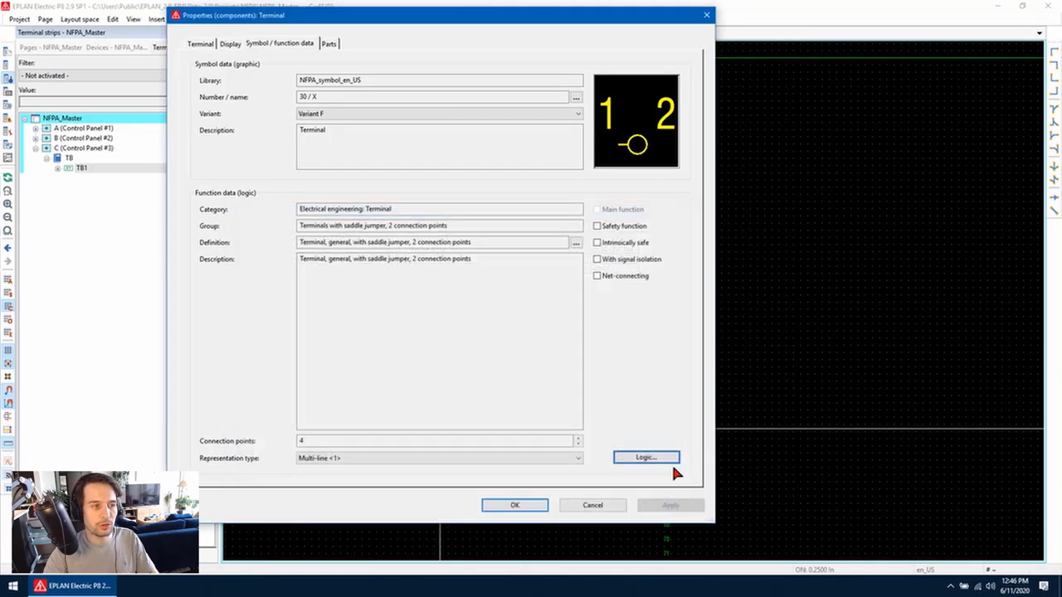
Exchange the symbol of the five selected terminals for X4_2, the terminal with 4 connection points (1 x graphical line), and apply it.
left_click(576, 99)
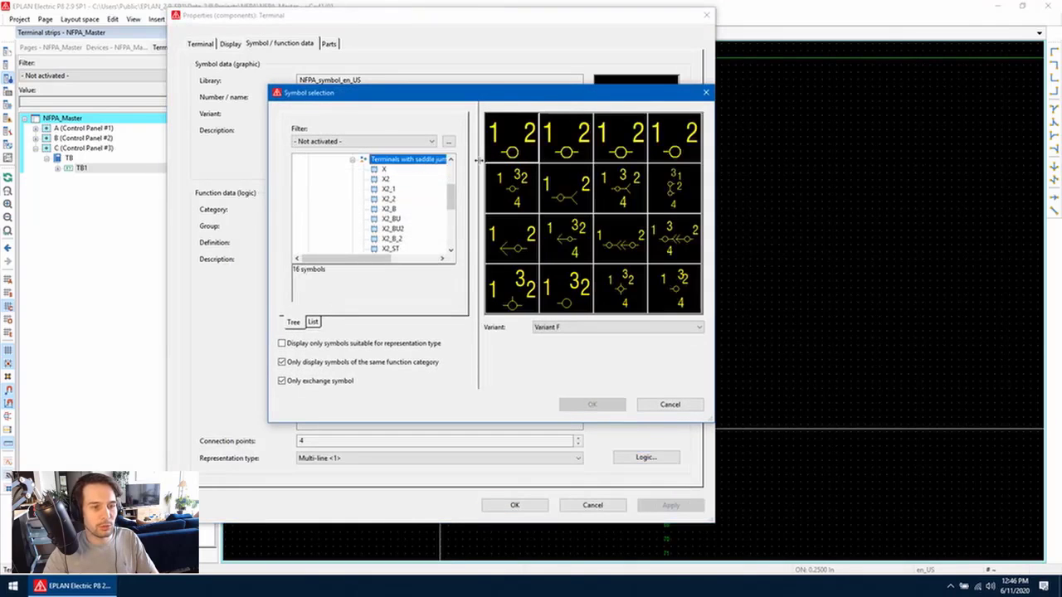
left_click(670, 296)
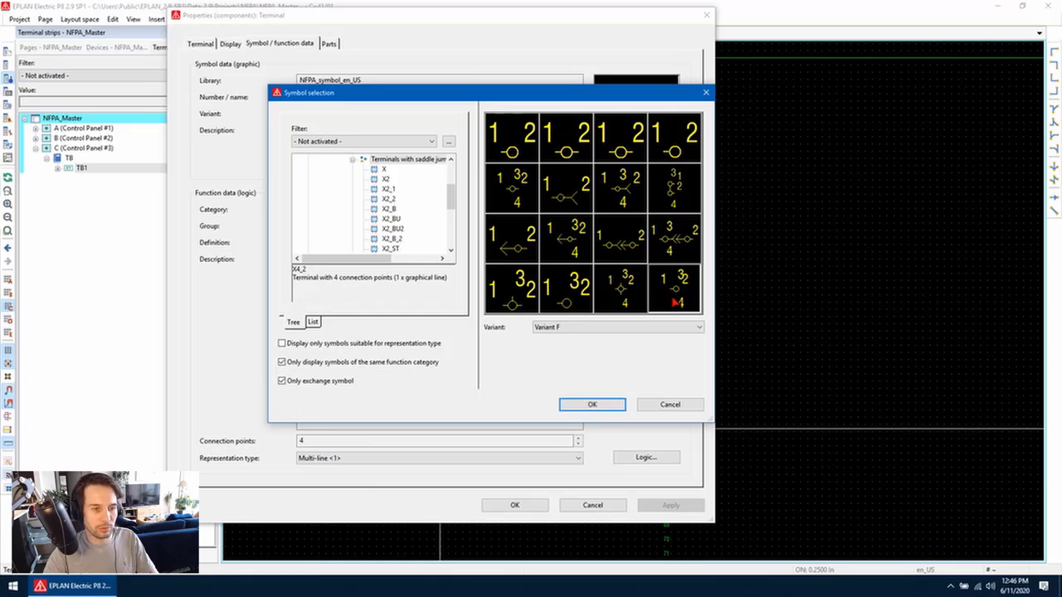
left_click(593, 405)
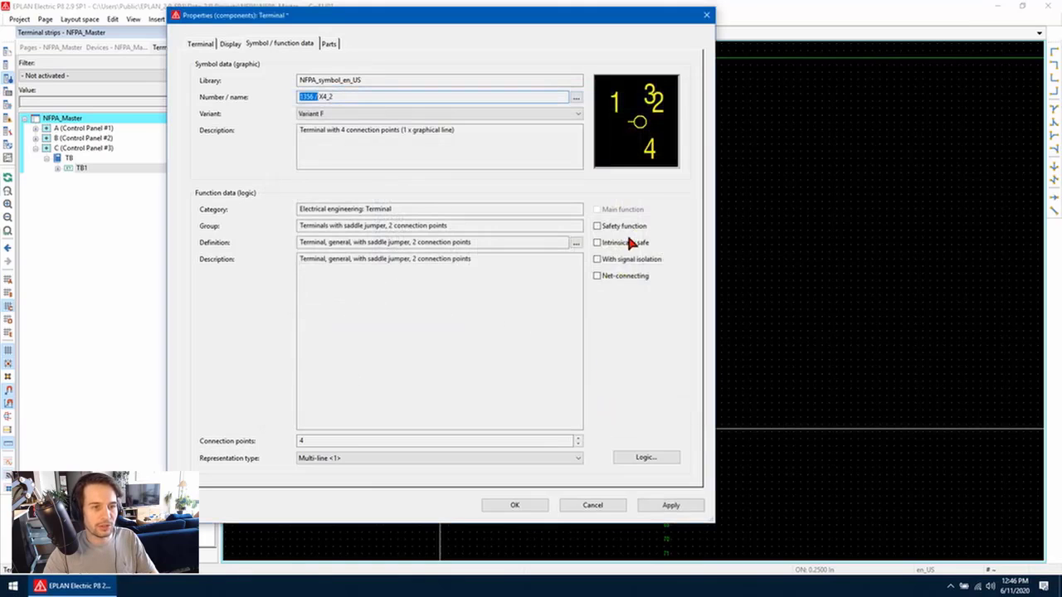
left_click(527, 504)
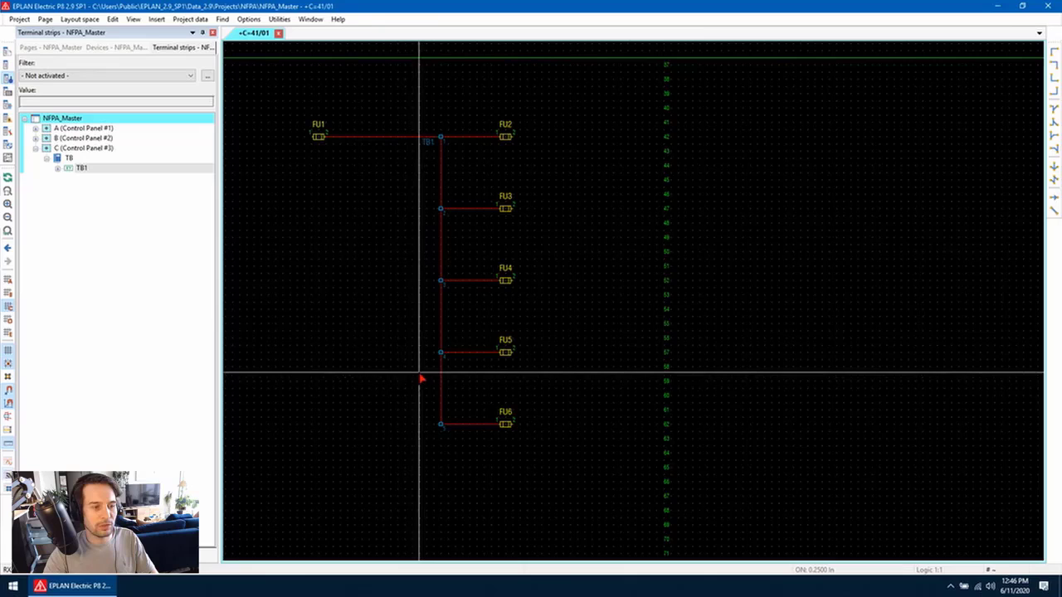
Check the internal saddle jumpers of terminals 1 to 5 in the TB1 strip editor after the symbol exchange.
right_click(150, 169)
left_click(223, 284)
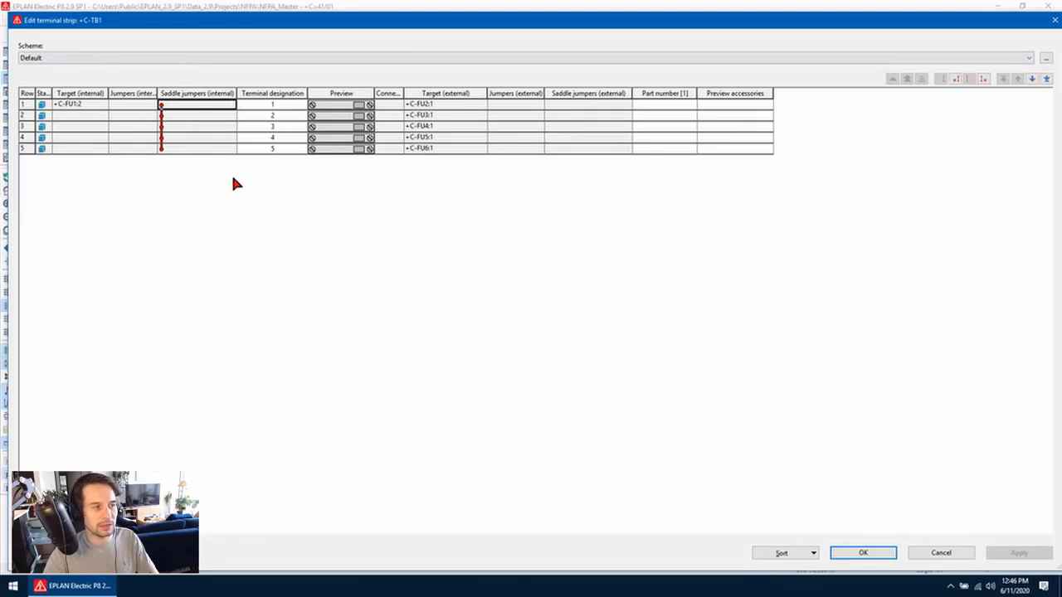
left_click(861, 554)
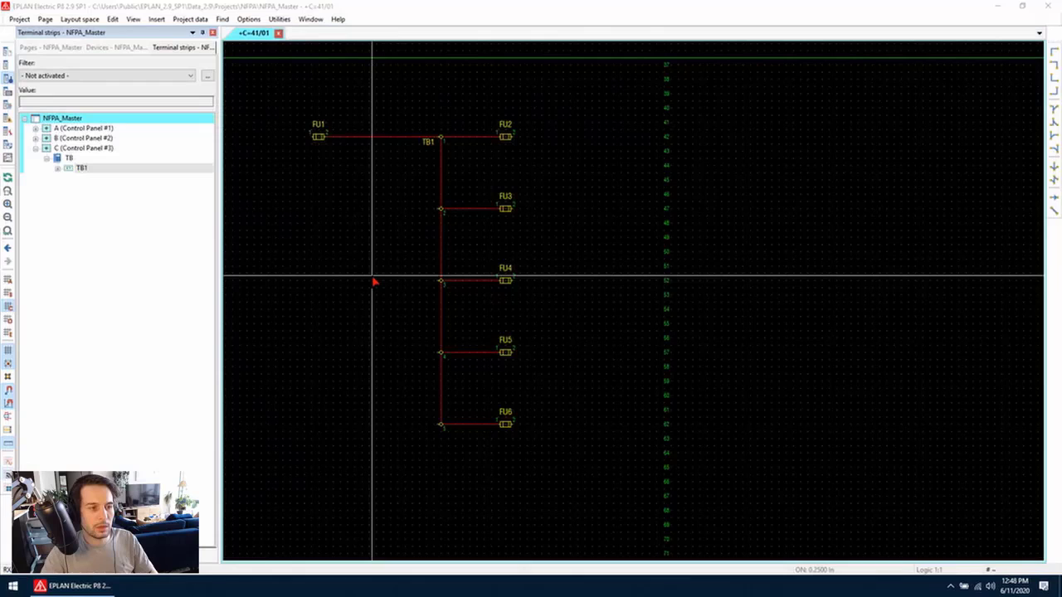